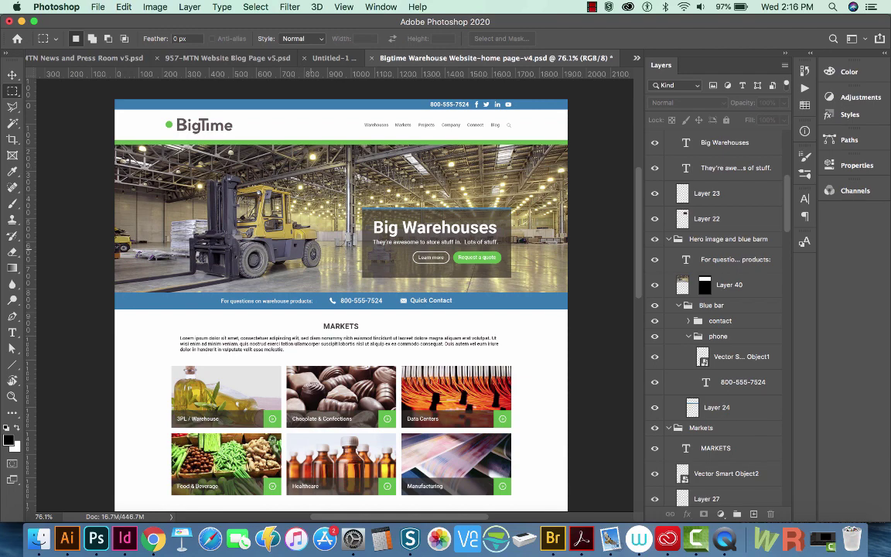
Step: Check the Markets paragraph's font, select the Quick Contact layer, and show the rulers
{"action": "scroll", "coordinate": [311, 247], "scroll_direction": "down", "scroll_amount": 10}
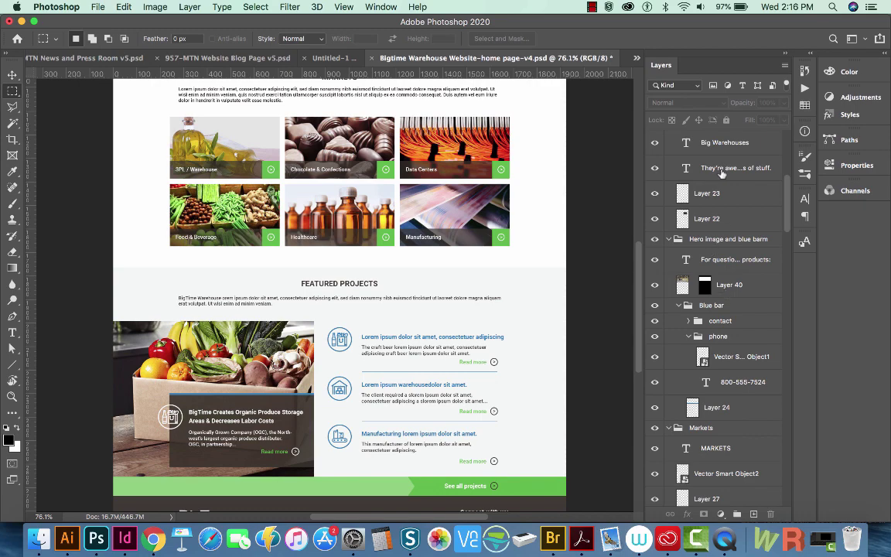
{"action": "scroll", "coordinate": [416, 419], "scroll_direction": "up", "scroll_amount": 8}
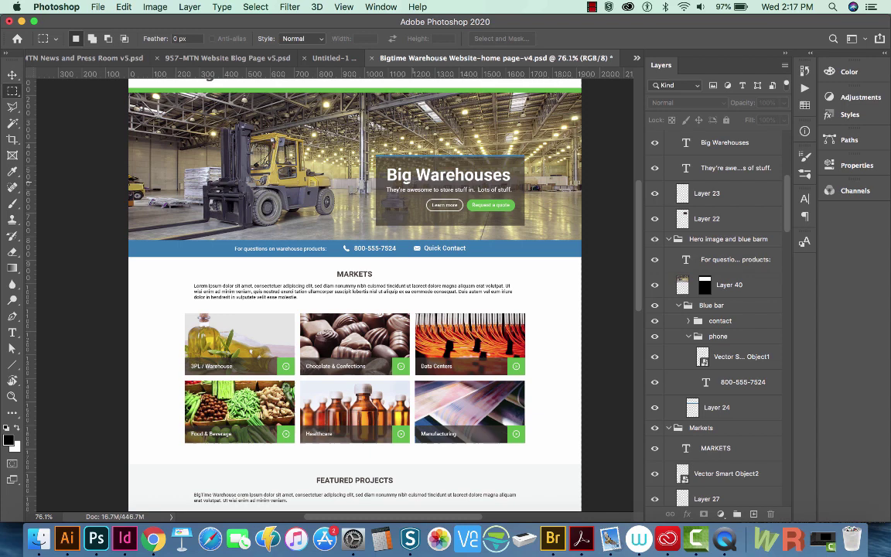
{"action": "key", "text": "t"}
{"action": "left_click_drag", "start_coordinate": [417, 176], "coordinate": [457, 176]}
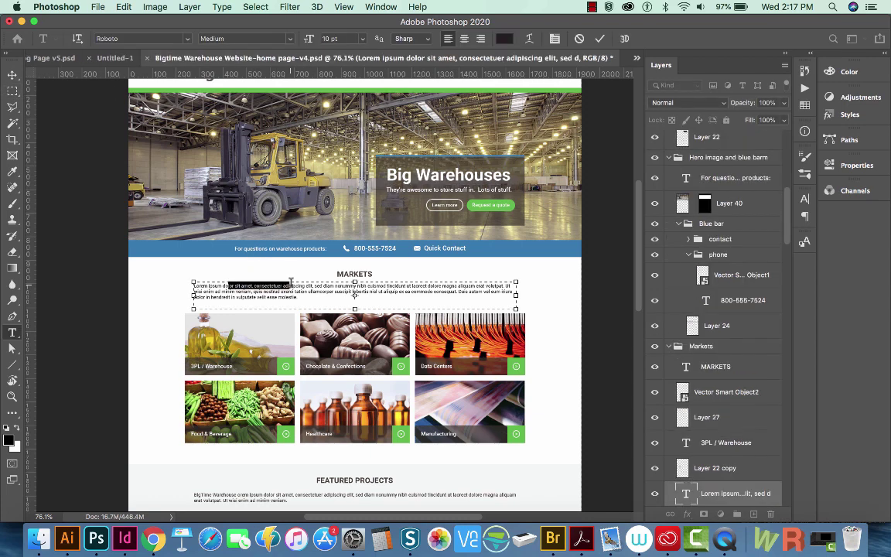
{"action": "left_click", "coordinate": [12, 75]}
{"action": "left_click", "coordinate": [437, 248]}
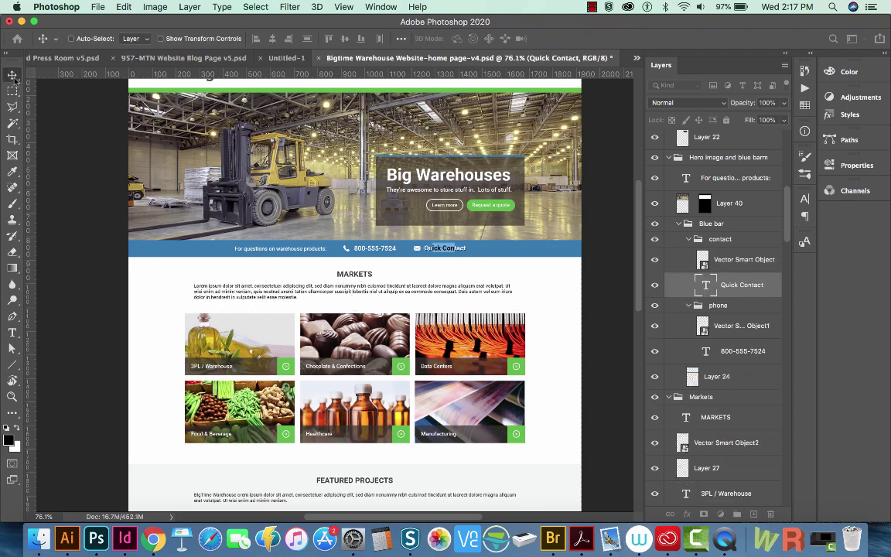
{"action": "scroll", "coordinate": [310, 248], "scroll_direction": "up", "scroll_amount": 5}
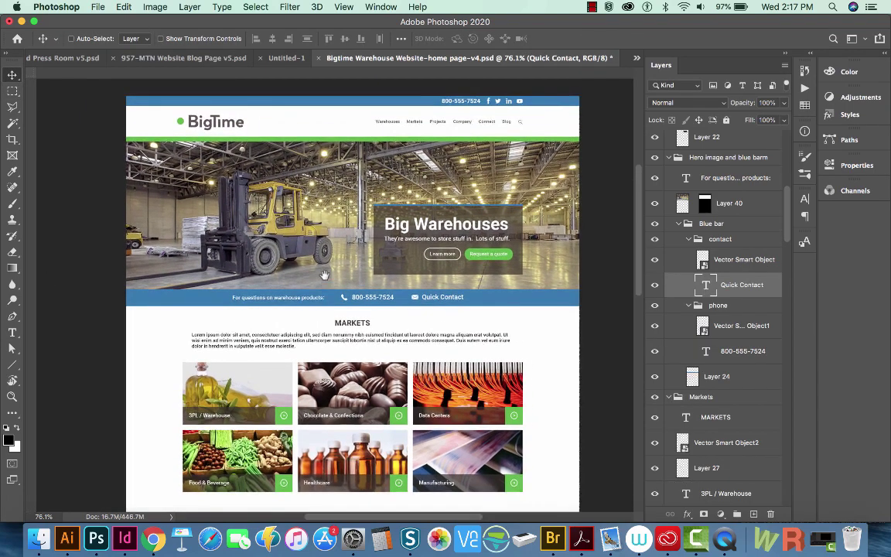
{"action": "key", "text": "super+r"}
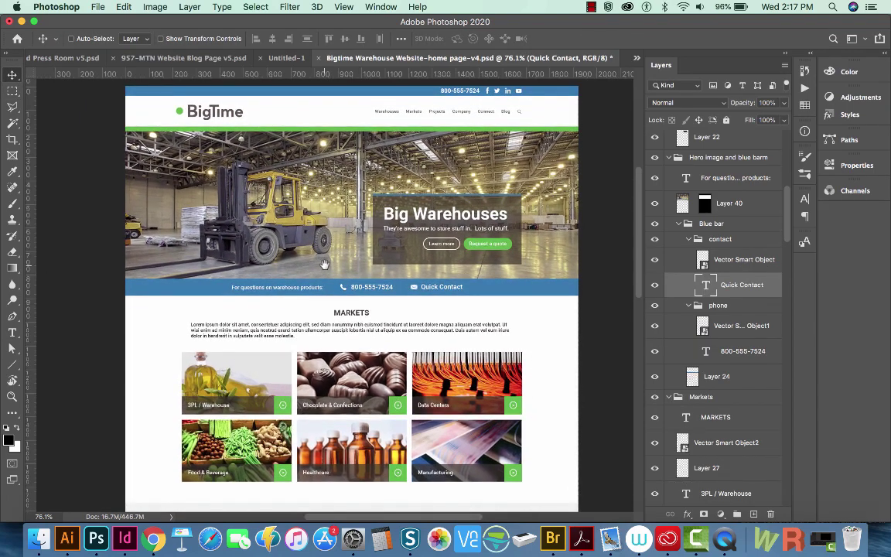
Step: Pause Creative Cloud file syncing, confirm it now offers Resume syncing, and close the window
{"action": "left_click", "coordinate": [628, 7]}
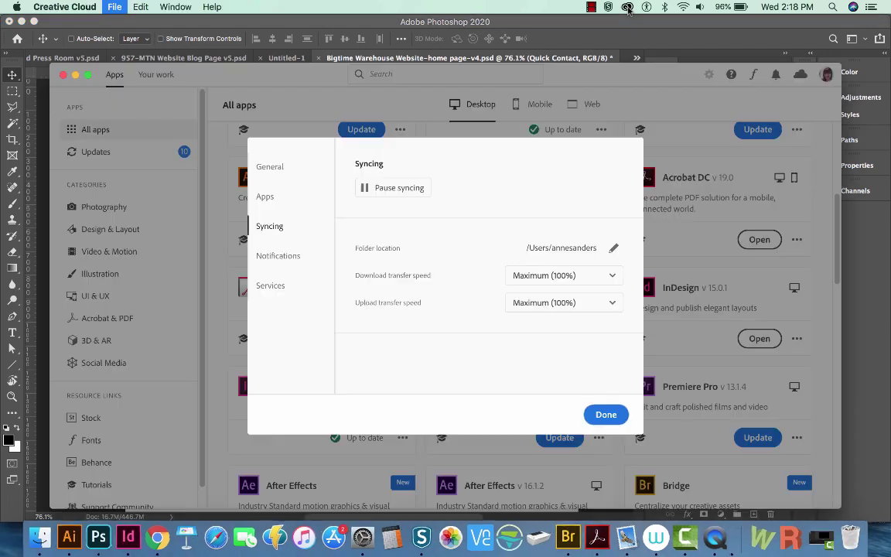
{"action": "left_click", "coordinate": [391, 188]}
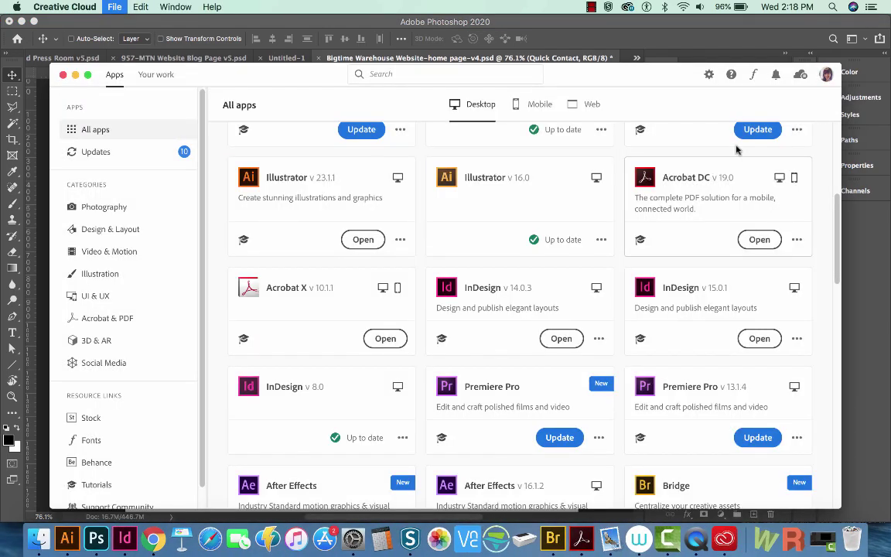
{"action": "left_click", "coordinate": [709, 75]}
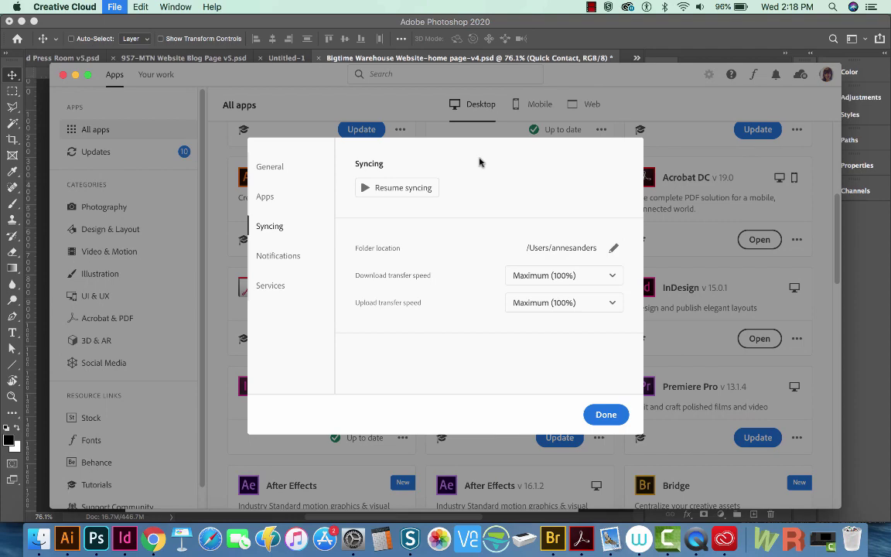
{"action": "left_click", "coordinate": [606, 414]}
{"action": "left_click", "coordinate": [63, 75]}
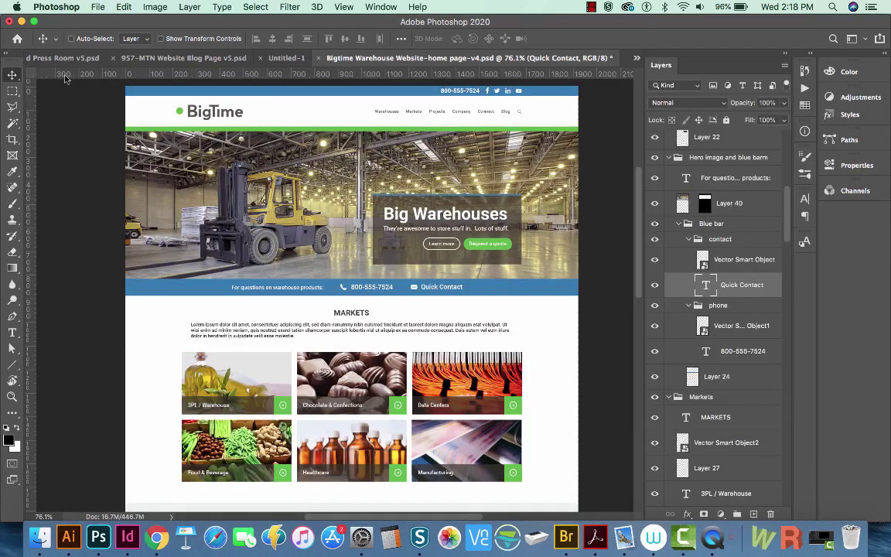
Step: Select the MARKETS heading text with the Type tool
{"action": "scroll", "coordinate": [359, 308], "scroll_direction": "down", "scroll_amount": 1}
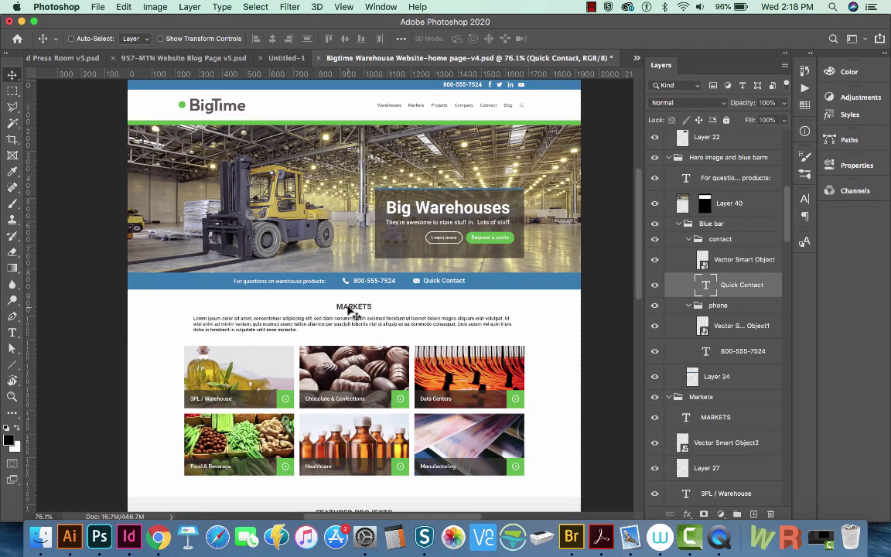
{"action": "key", "text": "t"}
{"action": "double_click", "coordinate": [352, 307]}
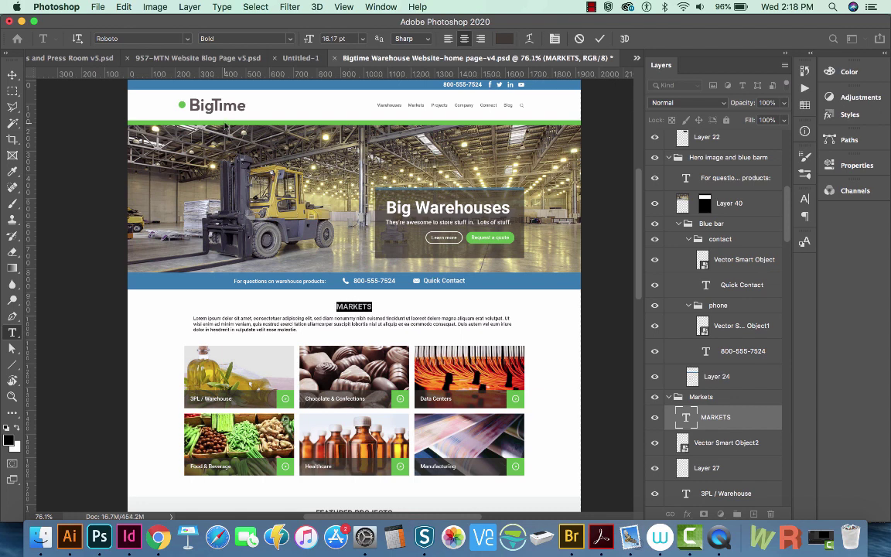
{"action": "scroll", "coordinate": [184, 40], "scroll_direction": "up", "scroll_amount": 5}
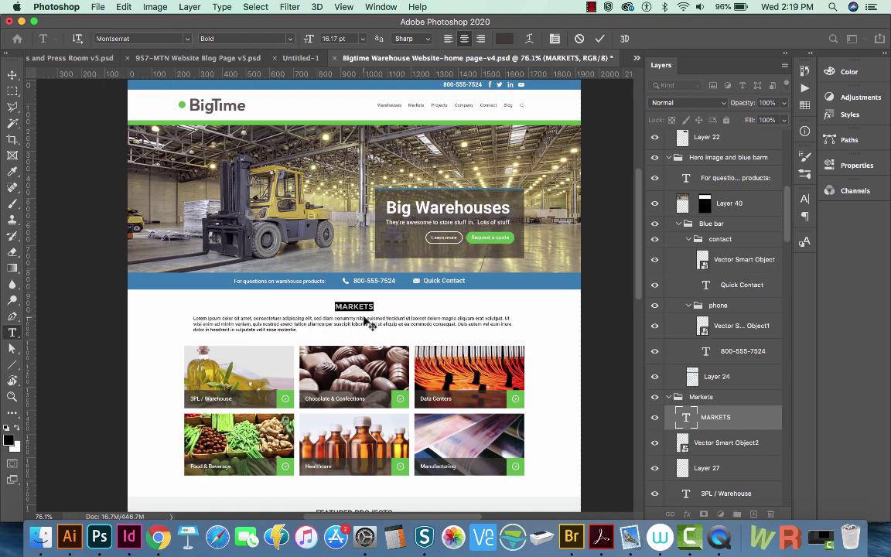
Step: Set all of the Markets paragraph text to Montserrat Medium and commit the change
{"action": "left_click", "coordinate": [275, 325]}
{"action": "key", "text": "super+a"}
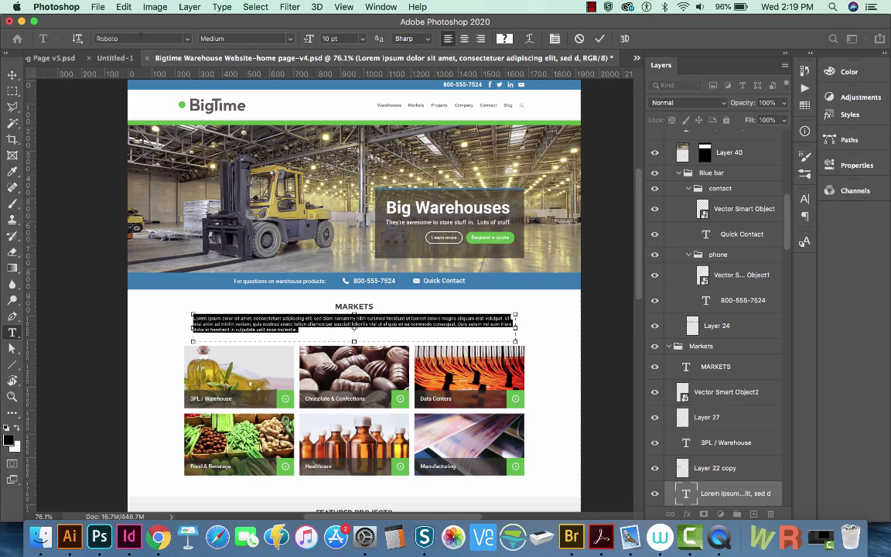
{"action": "left_click", "coordinate": [140, 38]}
{"action": "type", "text": "montserr"}
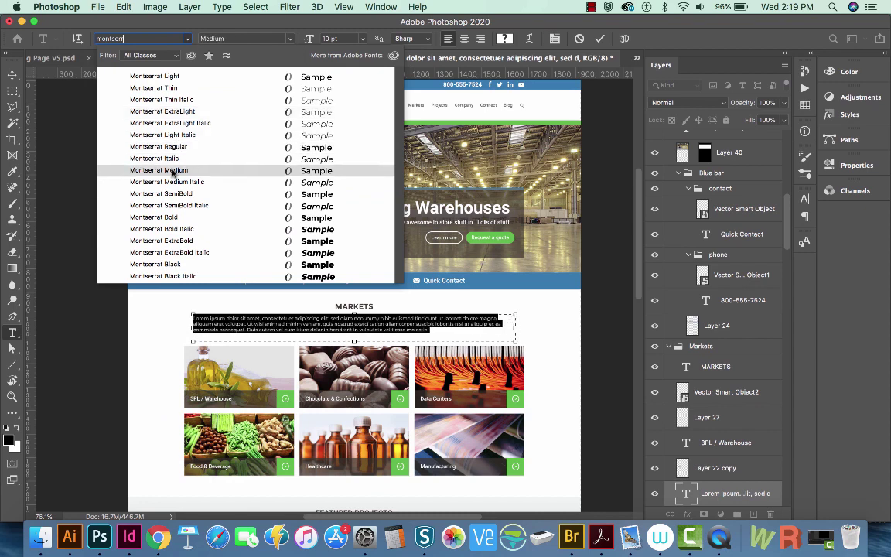
{"action": "left_click", "coordinate": [161, 171]}
{"action": "left_click", "coordinate": [12, 90]}
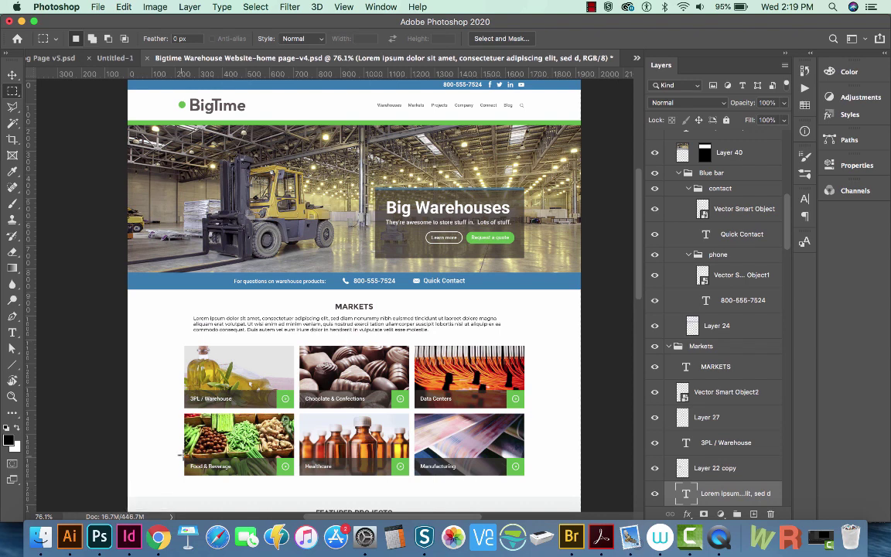
Step: Launch Font Book and search all installed fonts for 'roboto'
{"action": "key", "text": "super+space"}
{"action": "type", "text": "font"}
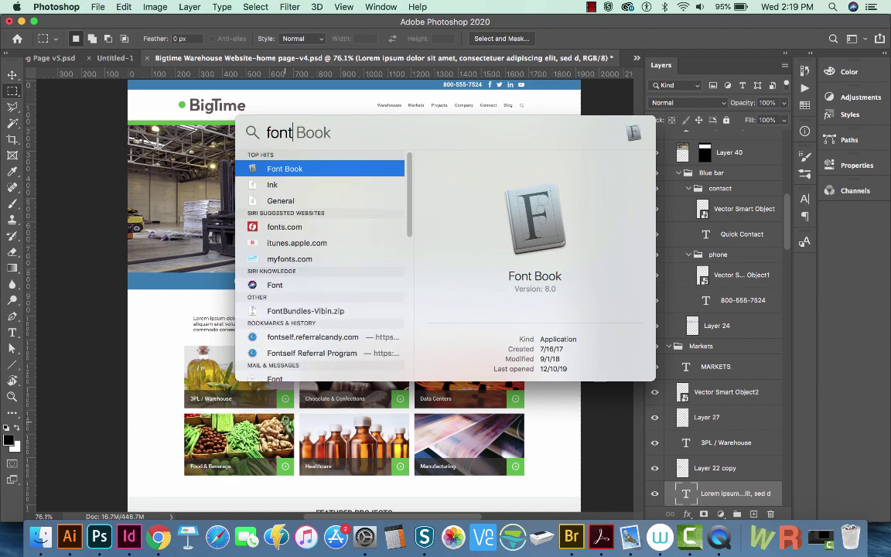
{"action": "key", "text": "Return"}
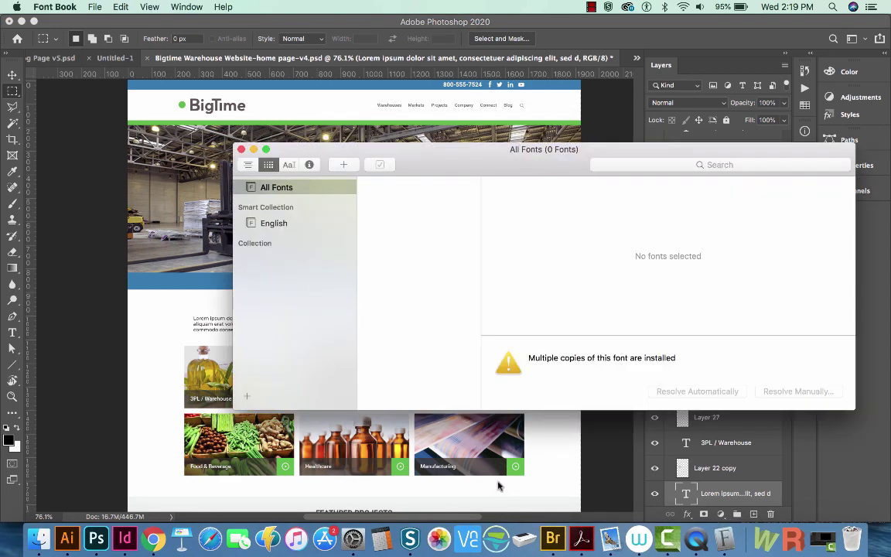
{"action": "left_click", "coordinate": [276, 168]}
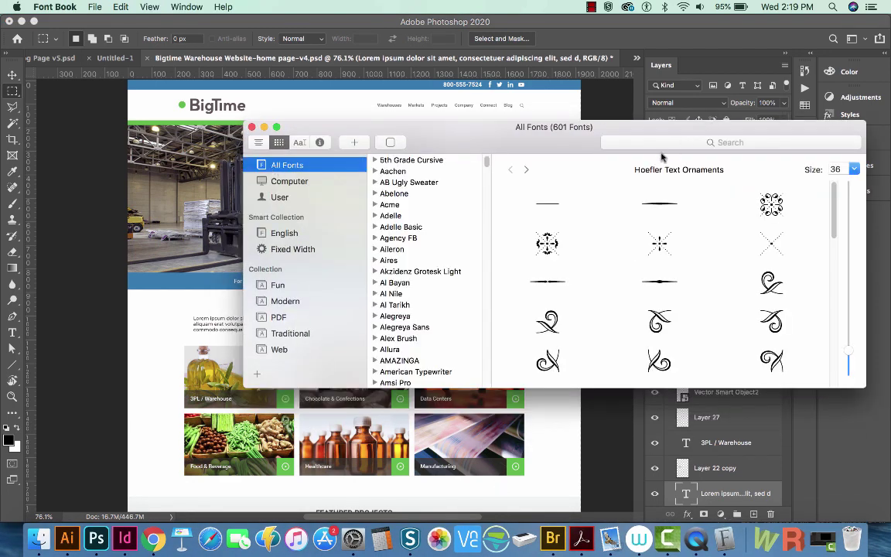
{"action": "left_click", "coordinate": [611, 142]}
{"action": "type", "text": "robo"}
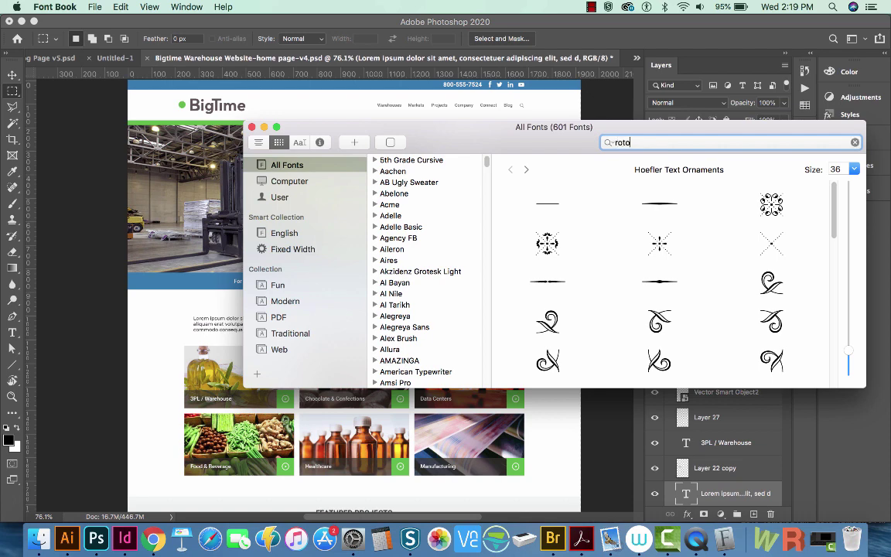
{"action": "type", "text": "to"}
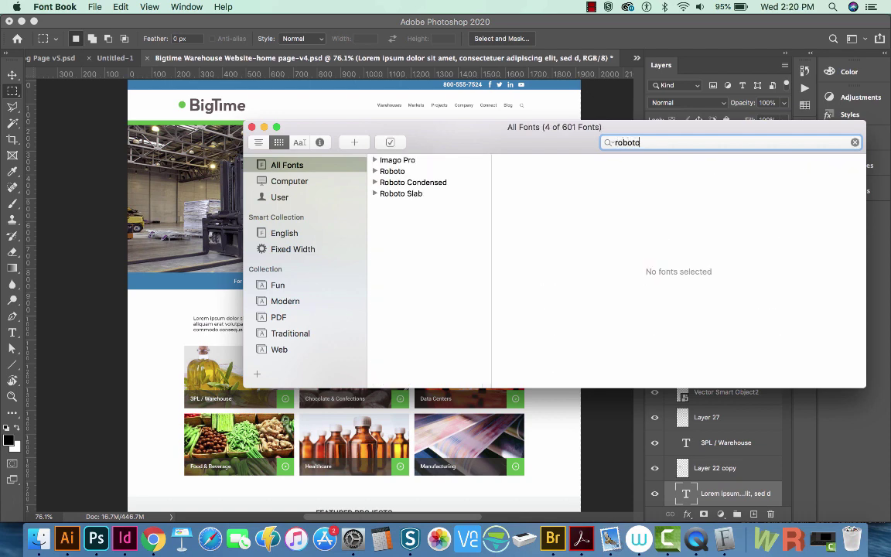
Step: Select the Roboto Medium and Bold styles and disable them, confirming with Disable
{"action": "left_click", "coordinate": [401, 251]}
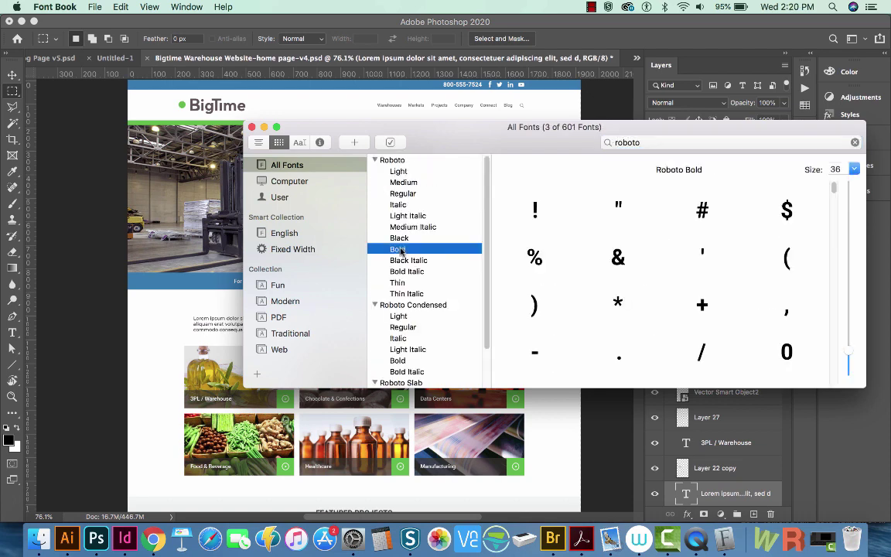
{"action": "left_click", "coordinate": [398, 204], "text": "super"}
{"action": "left_click", "coordinate": [401, 182], "text": "super"}
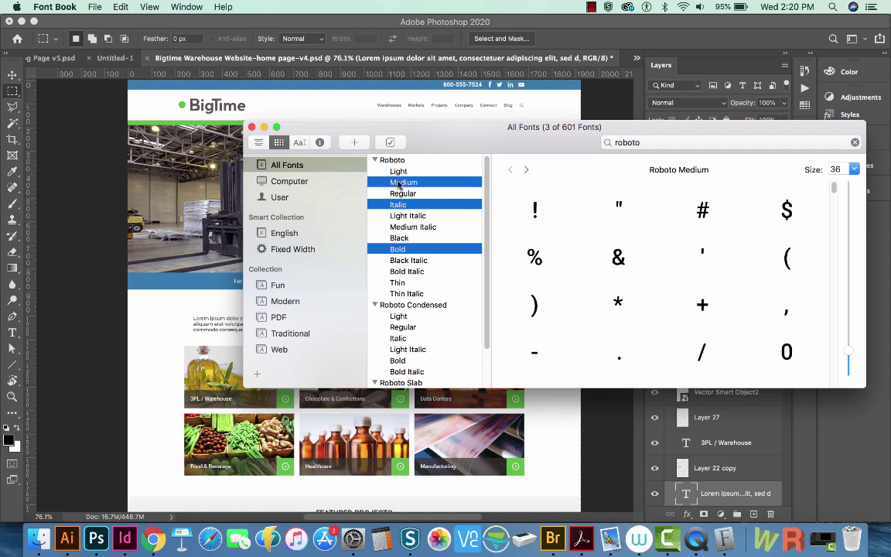
{"action": "left_click", "coordinate": [397, 205], "text": "super"}
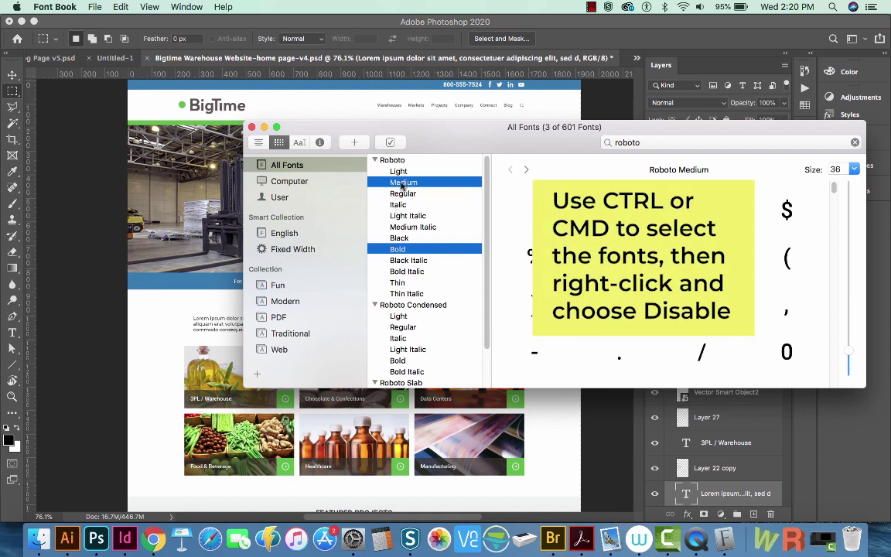
{"action": "right_click", "coordinate": [401, 184]}
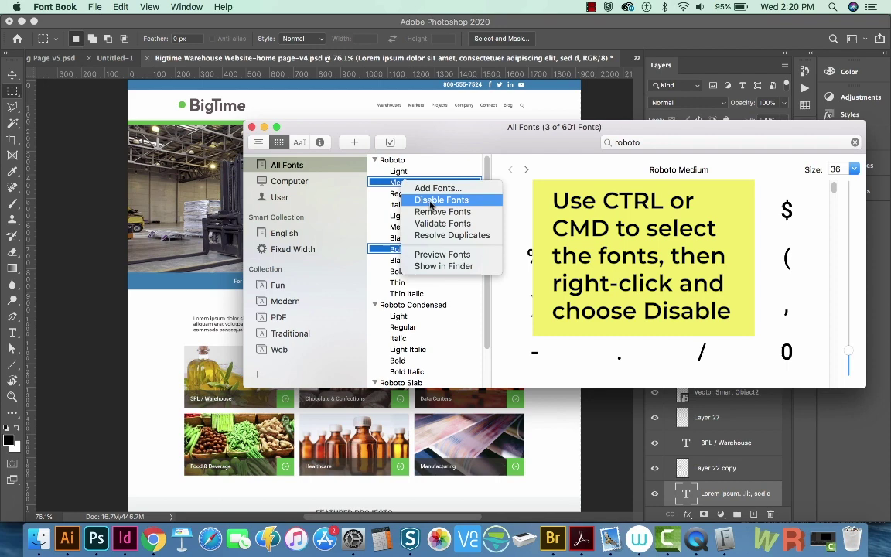
{"action": "left_click", "coordinate": [431, 203]}
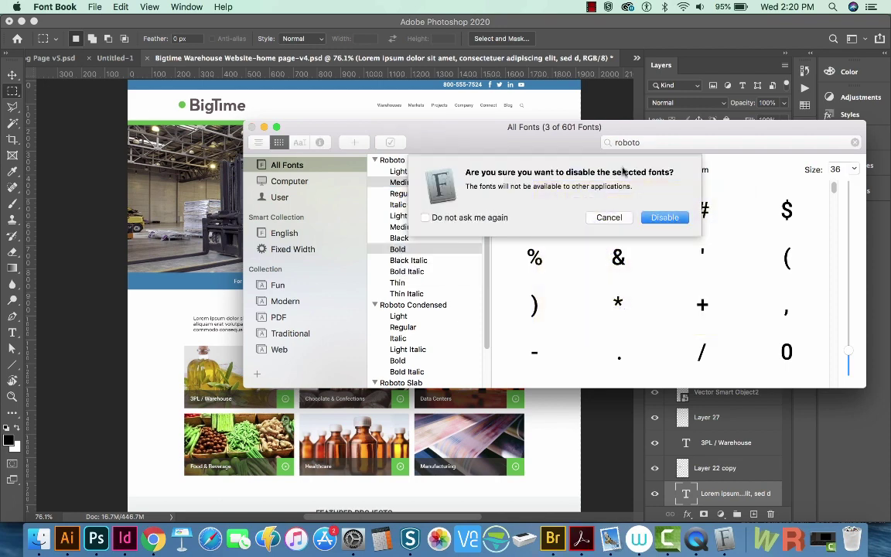
{"action": "left_click", "coordinate": [664, 219]}
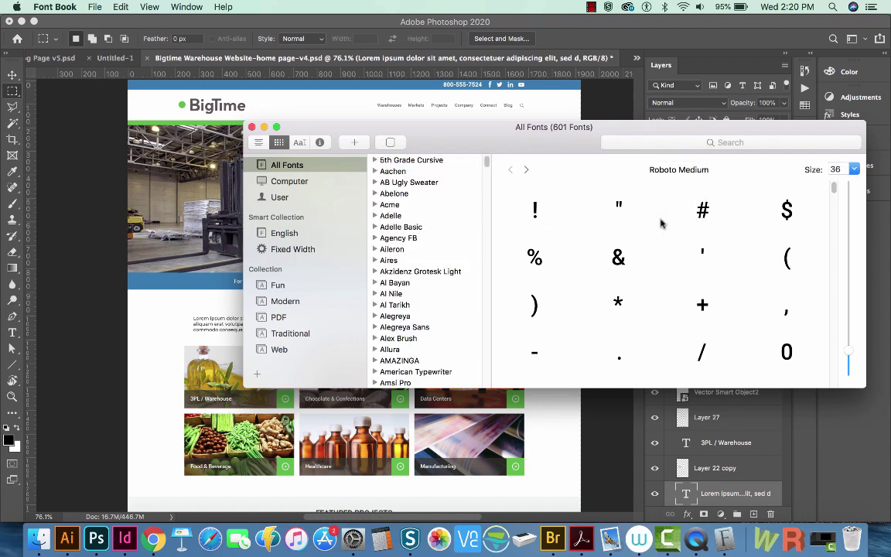
{"action": "left_click_drag", "start_coordinate": [456, 139], "coordinate": [460, 213]}
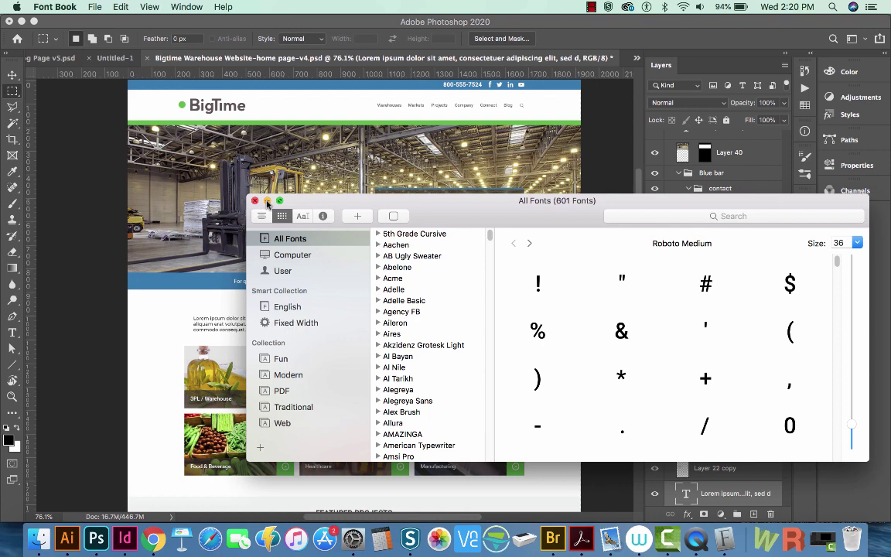
Step: Resolve missing fonts: Roboto Bold becomes Montserrat Bold, Roboto Medium becomes Montserrat Medium
{"action": "left_click", "coordinate": [266, 201]}
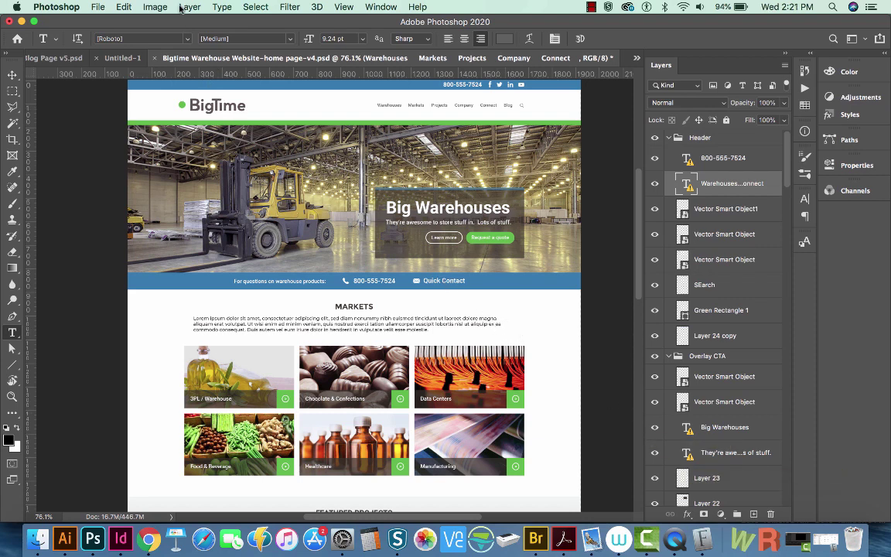
{"action": "left_click", "coordinate": [222, 7]}
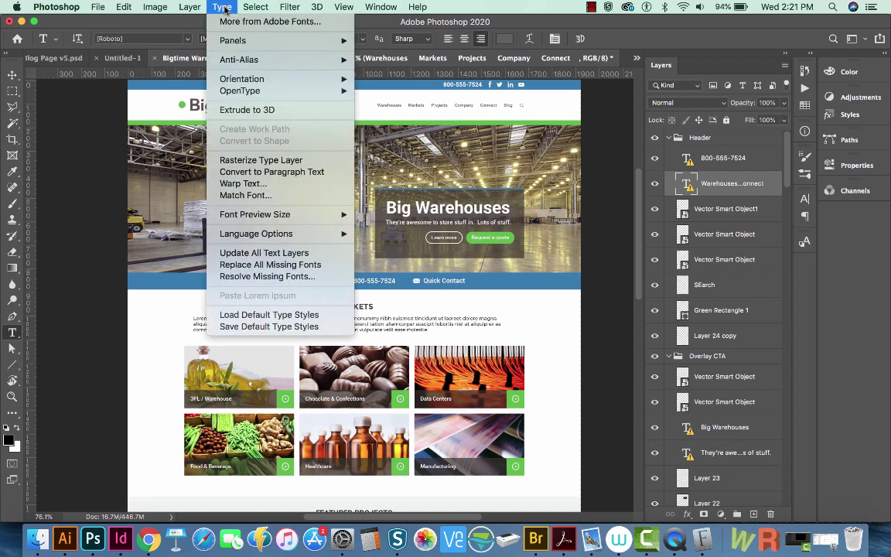
{"action": "left_click", "coordinate": [260, 277]}
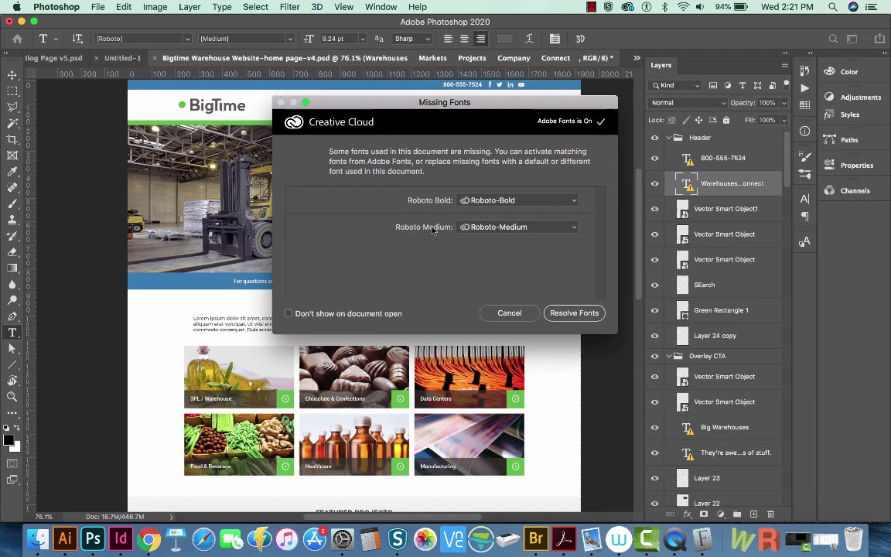
{"action": "left_click", "coordinate": [515, 202]}
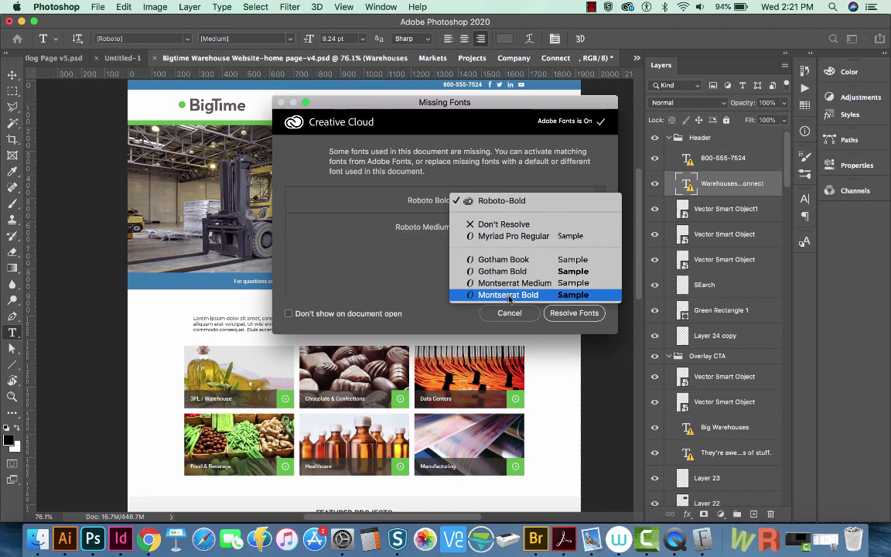
{"action": "left_click", "coordinate": [509, 297]}
{"action": "left_click", "coordinate": [505, 229]}
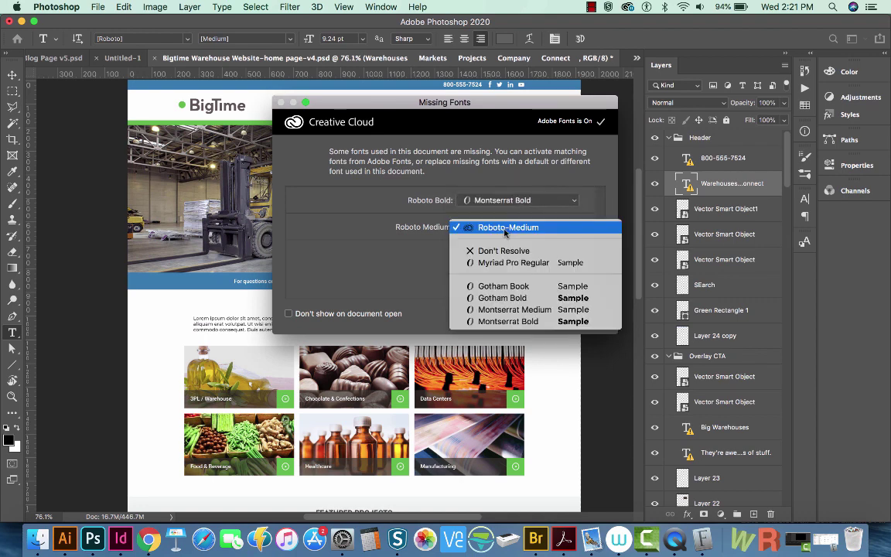
{"action": "left_click", "coordinate": [513, 311]}
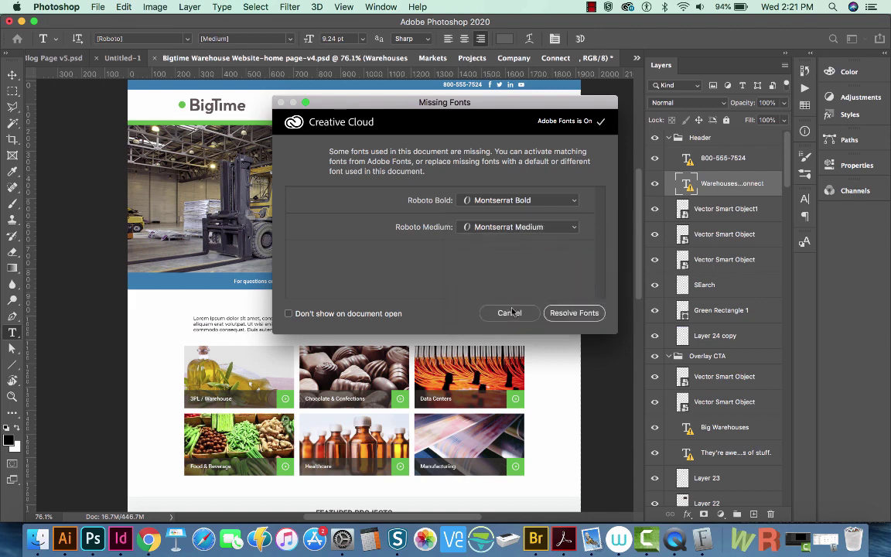
{"action": "left_click", "coordinate": [568, 313]}
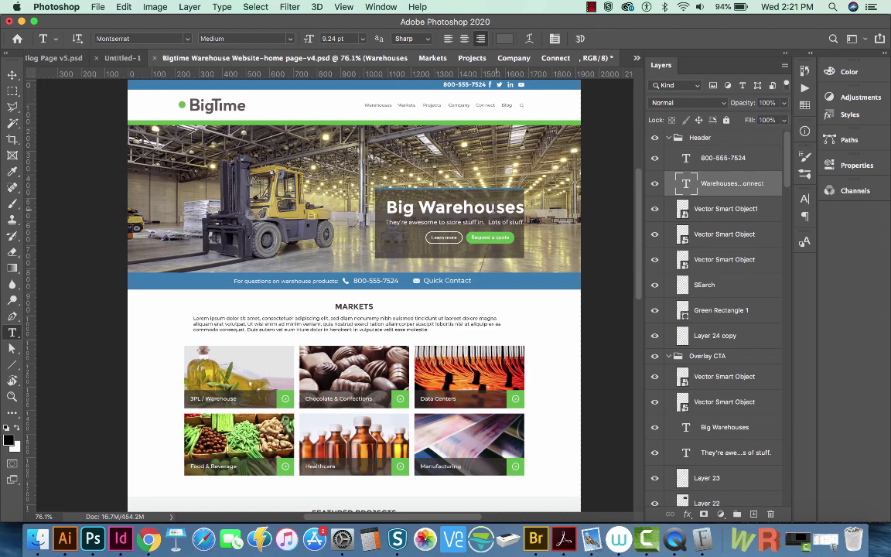
{"action": "scroll", "coordinate": [418, 339], "scroll_direction": "down", "scroll_amount": 4}
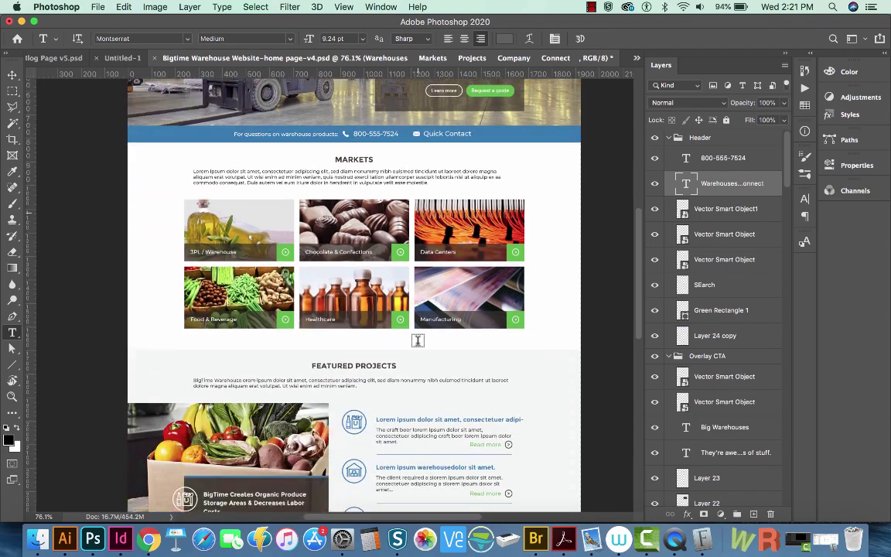
{"action": "scroll", "coordinate": [418, 341], "scroll_direction": "down", "scroll_amount": 5}
{"action": "scroll", "coordinate": [417, 340], "scroll_direction": "up", "scroll_amount": 9}
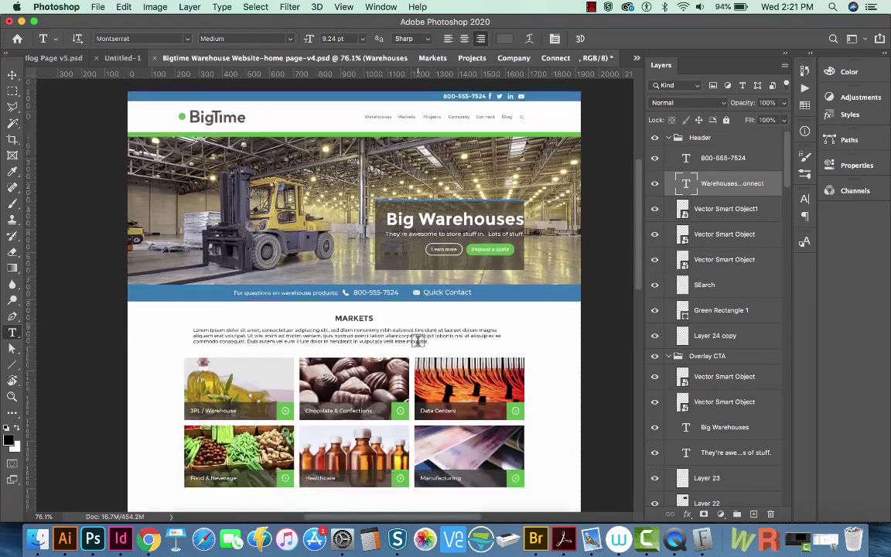
{"action": "scroll", "coordinate": [418, 340], "scroll_direction": "down", "scroll_amount": 2}
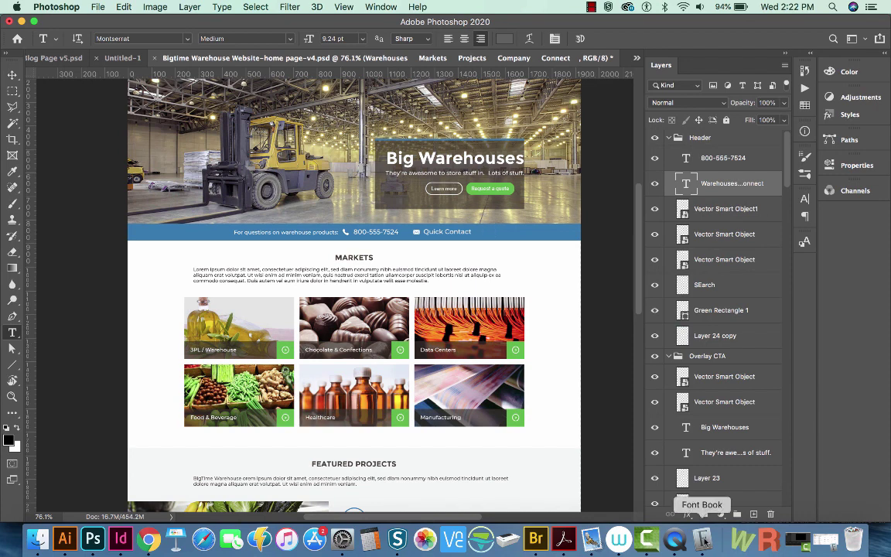
Step: Search Font Book for 'roboto', enable Roboto Medium and Bold again, and return to Photoshop
{"action": "left_click", "coordinate": [702, 538]}
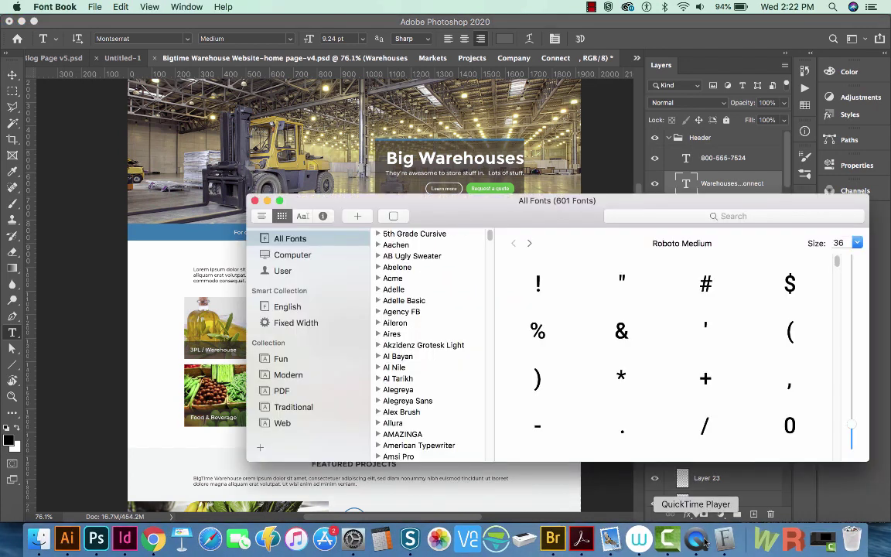
{"action": "left_click", "coordinate": [633, 216]}
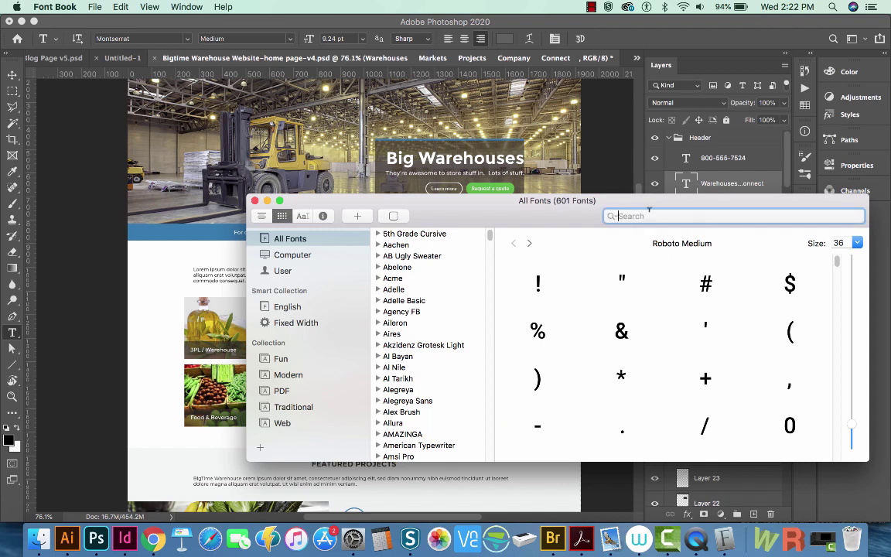
{"action": "type", "text": "roboto"}
{"action": "left_click", "coordinate": [431, 323], "text": "super"}
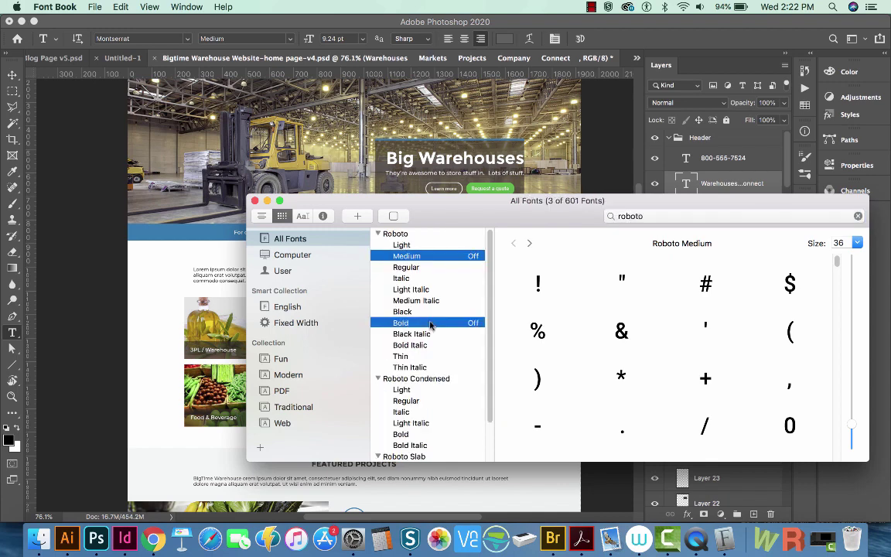
{"action": "right_click", "coordinate": [432, 325]}
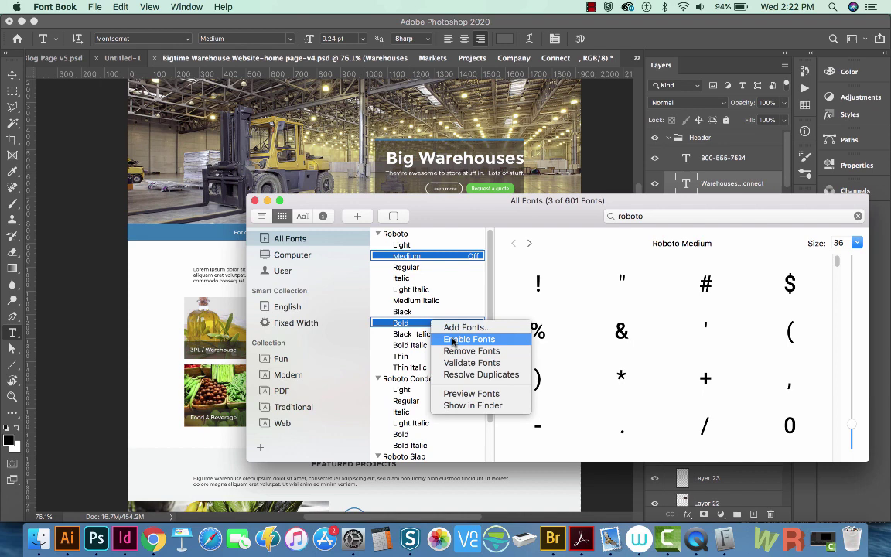
{"action": "left_click", "coordinate": [454, 341]}
{"action": "key", "text": "Escape"}
{"action": "left_click", "coordinate": [544, 158]}
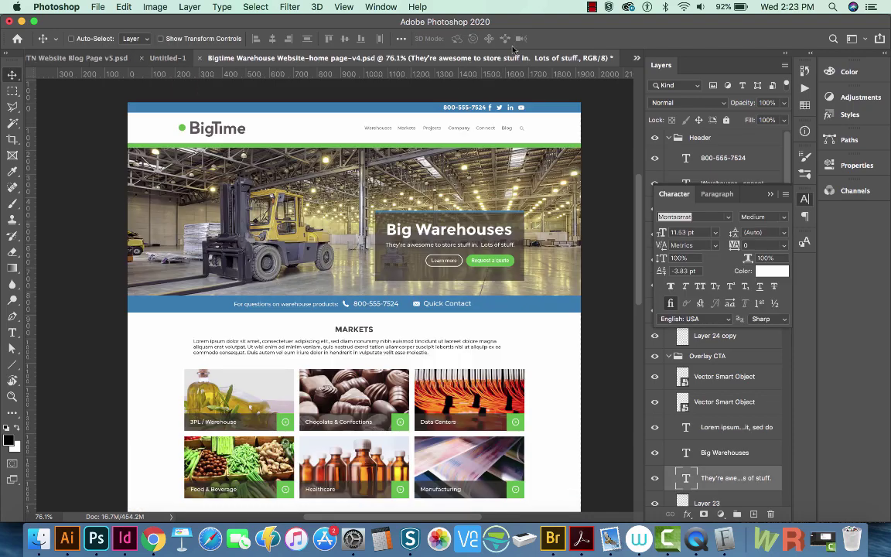
Step: Resume file syncing in the Creative Cloud preferences and close them with Done
{"action": "left_click", "coordinate": [629, 9]}
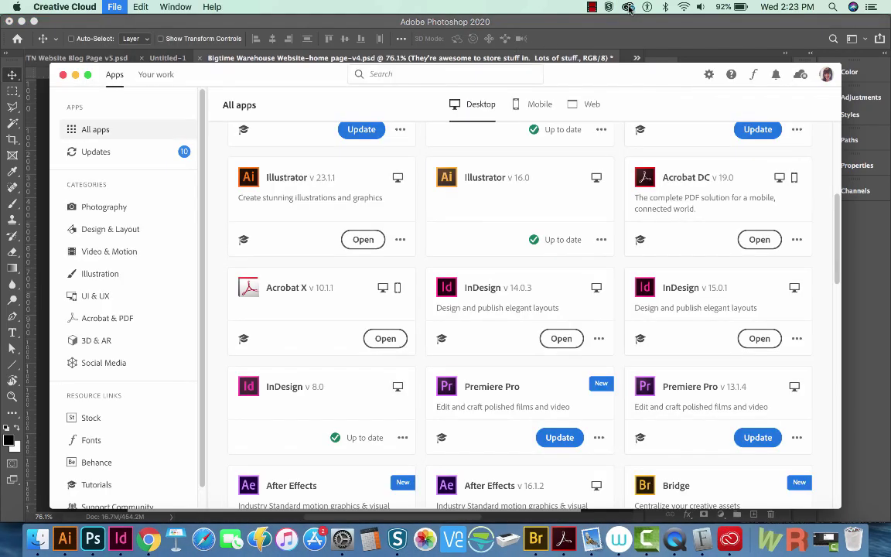
{"action": "left_click", "coordinate": [710, 75]}
{"action": "left_click", "coordinate": [367, 189]}
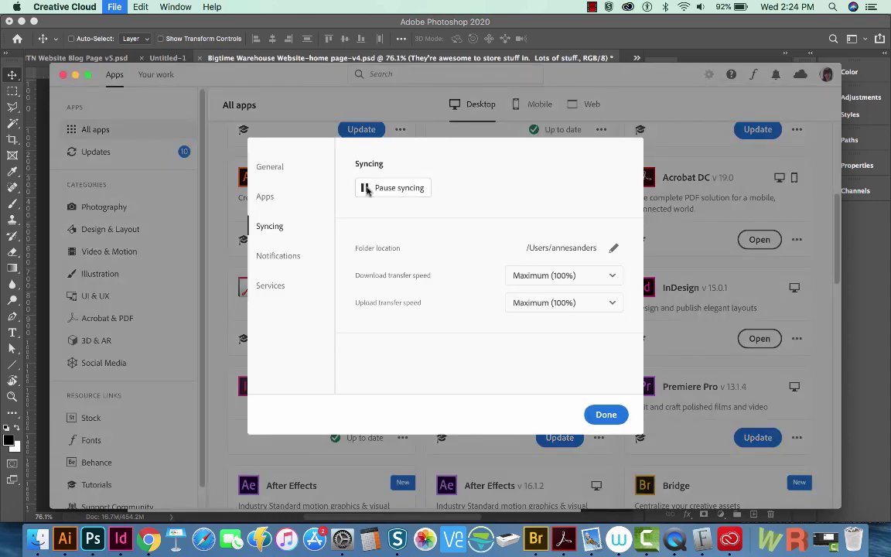
{"action": "left_click", "coordinate": [605, 416]}
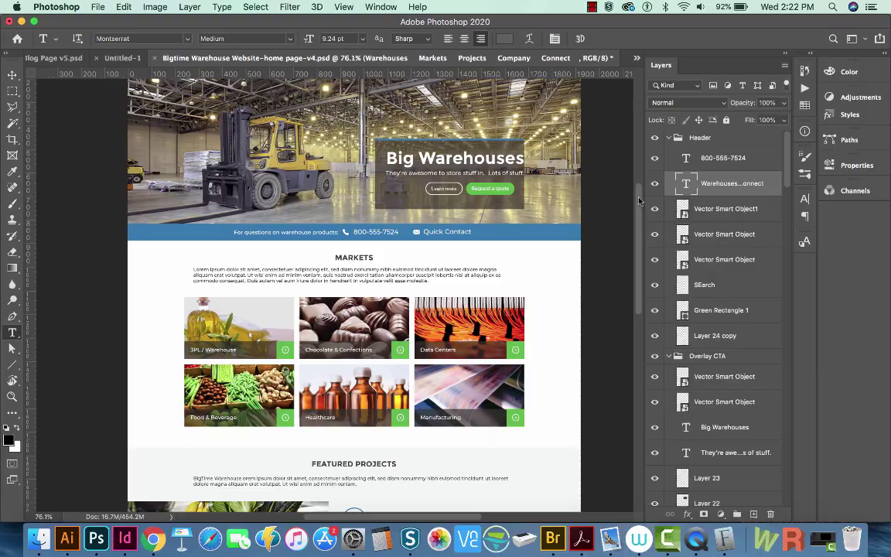